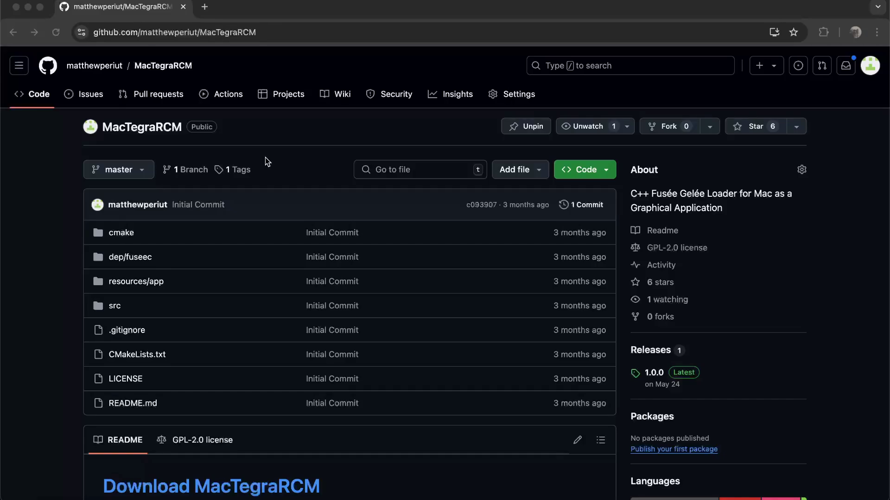
Open the MacTegraRCM releases page from the download link in the repository's README
{"action": "scroll", "coordinate": [297, 175], "scroll_direction": "down", "scroll_amount": 3}
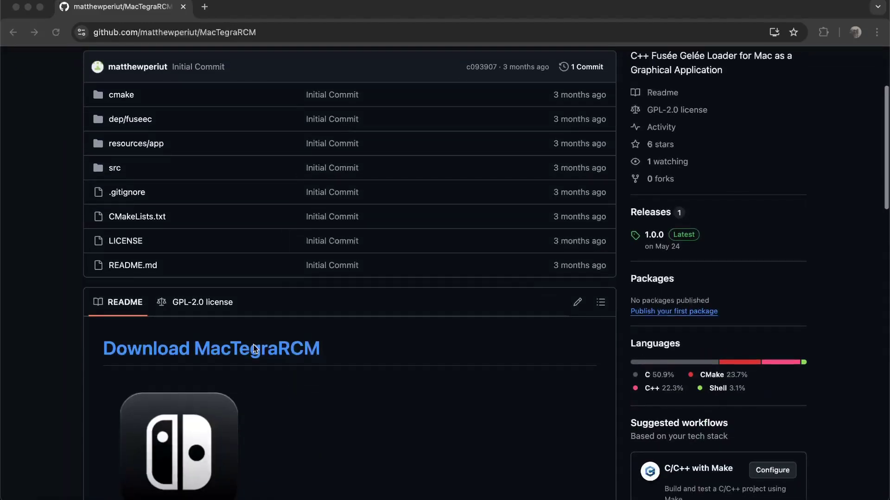
{"action": "scroll", "coordinate": [204, 353], "scroll_direction": "up", "scroll_amount": 4}
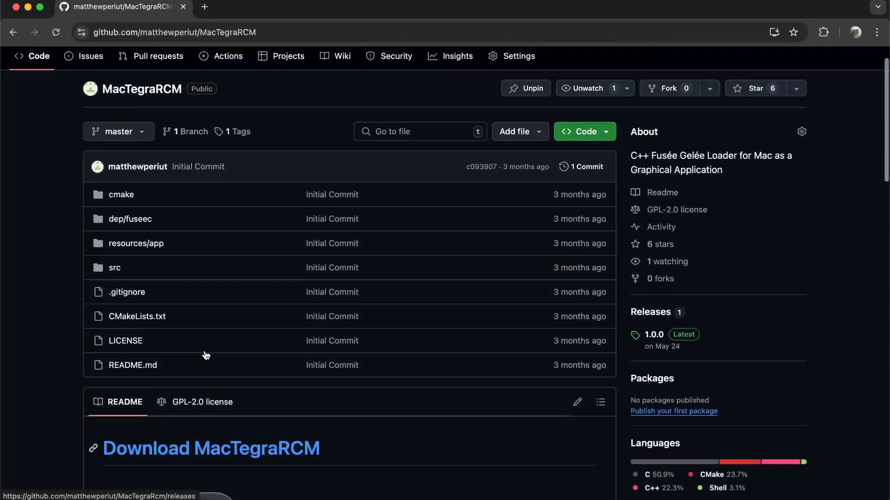
{"action": "scroll", "coordinate": [207, 355], "scroll_direction": "down", "scroll_amount": 2}
{"action": "scroll", "coordinate": [206, 355], "scroll_direction": "up", "scroll_amount": 2}
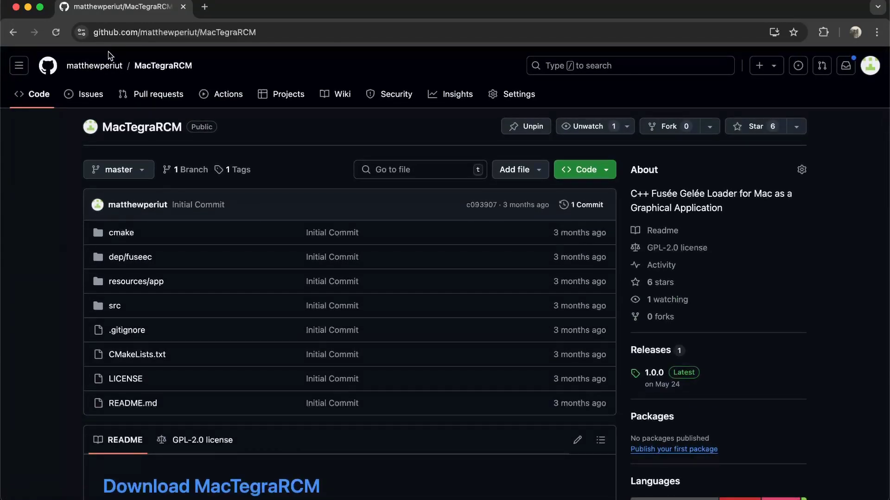
{"action": "scroll", "coordinate": [201, 230], "scroll_direction": "down", "scroll_amount": 4}
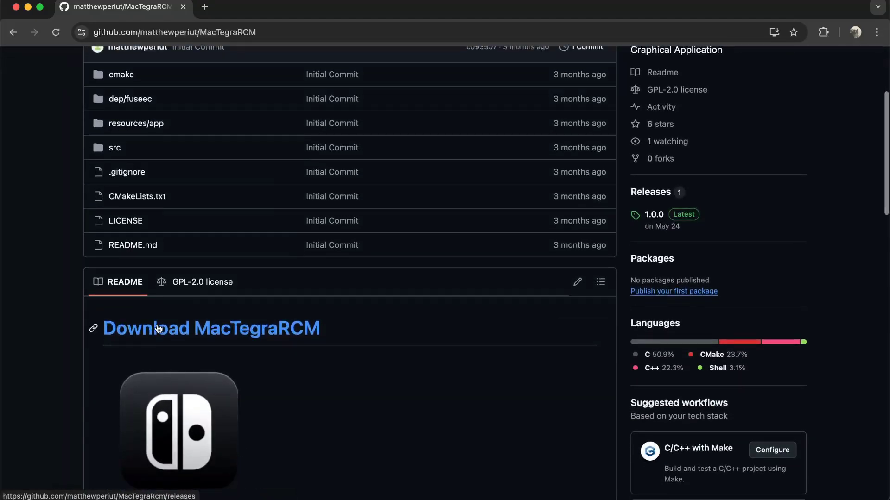
{"action": "left_click", "coordinate": [164, 330]}
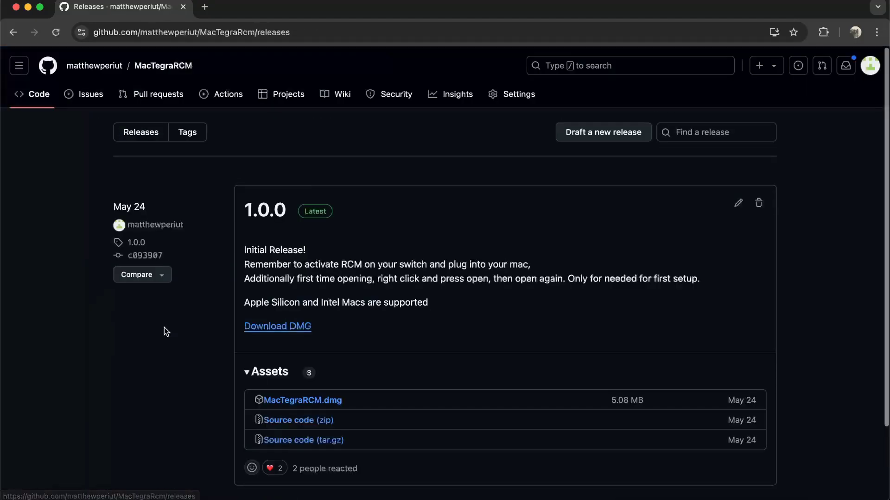
Download MacTegraRCM.dmg from the 1.0.0 release and reveal it in the Downloads folder
{"action": "left_click", "coordinate": [299, 402]}
{"action": "left_click", "coordinate": [535, 279]}
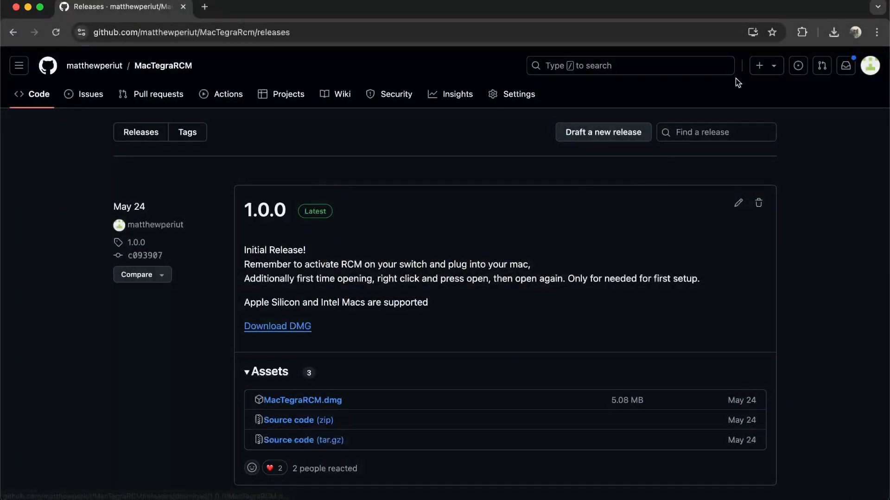
{"action": "left_click", "coordinate": [802, 61]}
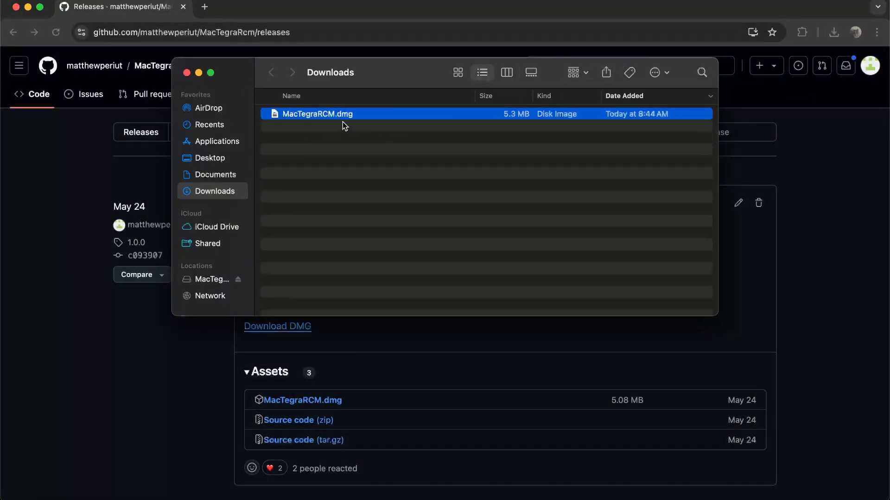
Mount MacTegraRCM.dmg and copy the MacTegraRCM app into the Applications folder
{"action": "double_click", "coordinate": [317, 114]}
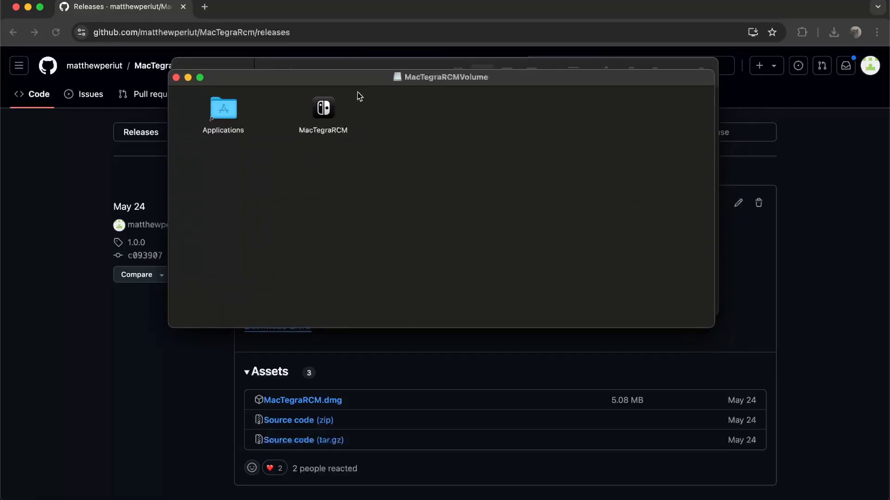
{"action": "left_click_drag", "start_coordinate": [320, 110], "coordinate": [222, 109]}
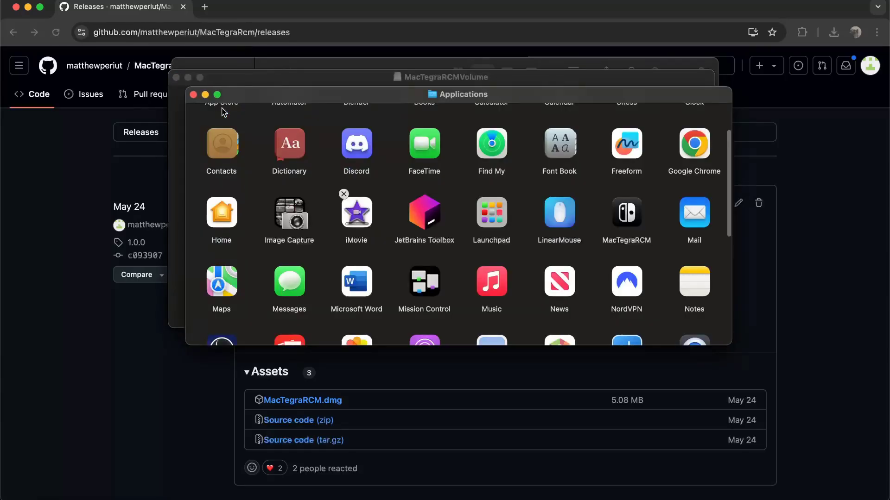
Try to launch MacTegraRCM from the Applications folder and cancel the developer verification dialog
{"action": "left_click", "coordinate": [630, 211]}
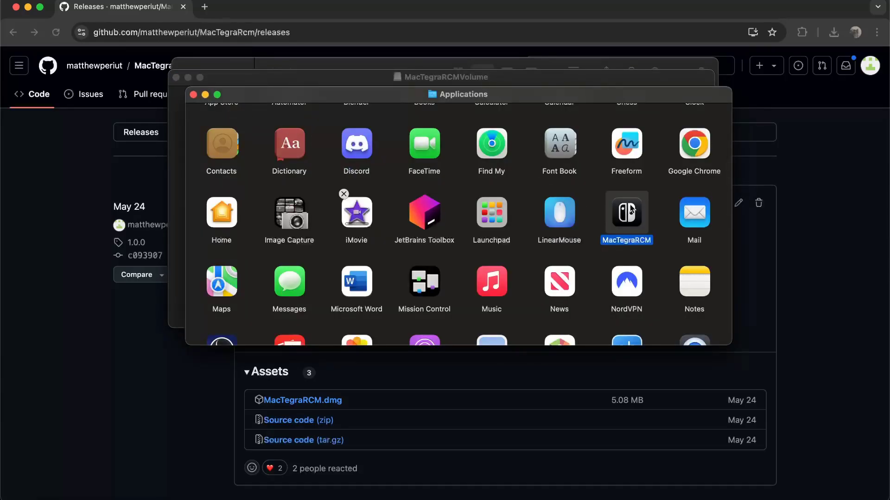
{"action": "double_click", "coordinate": [630, 212]}
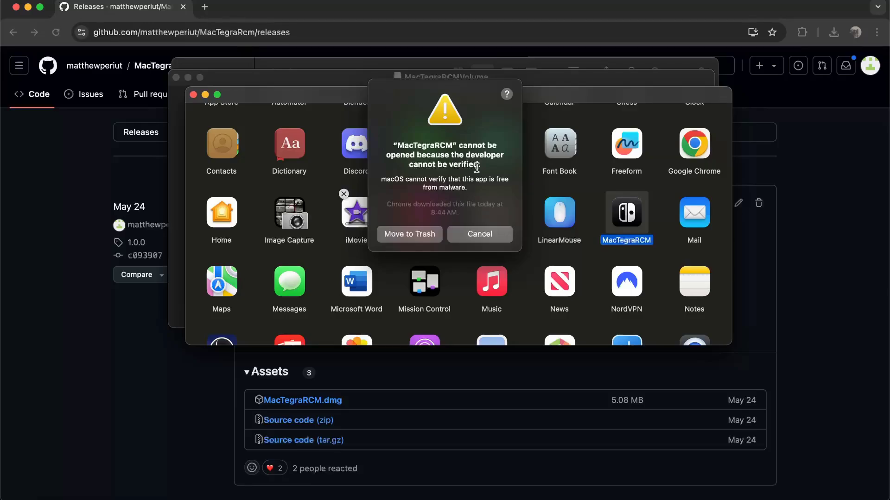
{"action": "left_click", "coordinate": [466, 231]}
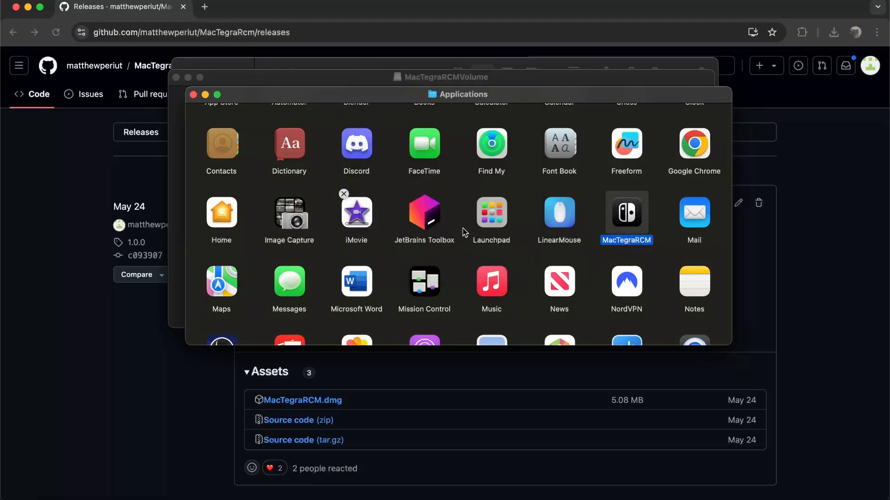
Open MacTegraRCM with the Open command on its app icon and approve running the unverified app
{"action": "right_click", "coordinate": [624, 214]}
{"action": "left_click", "coordinate": [633, 219]}
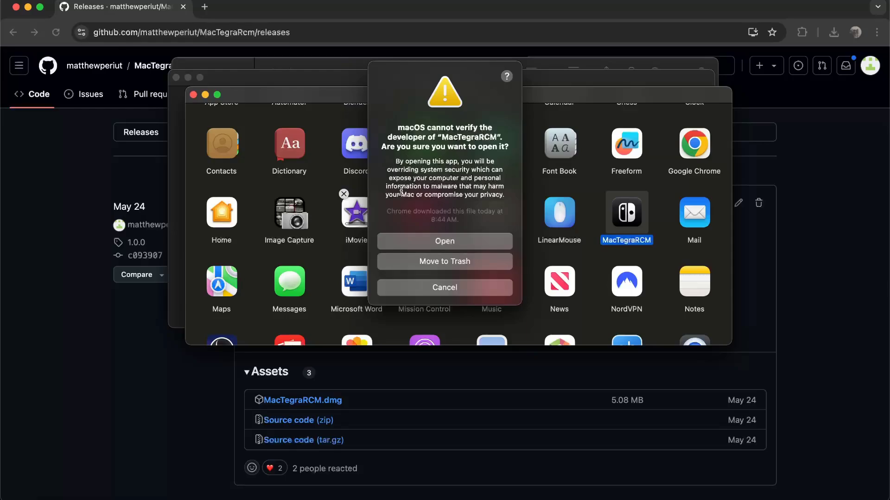
{"action": "left_click", "coordinate": [420, 241]}
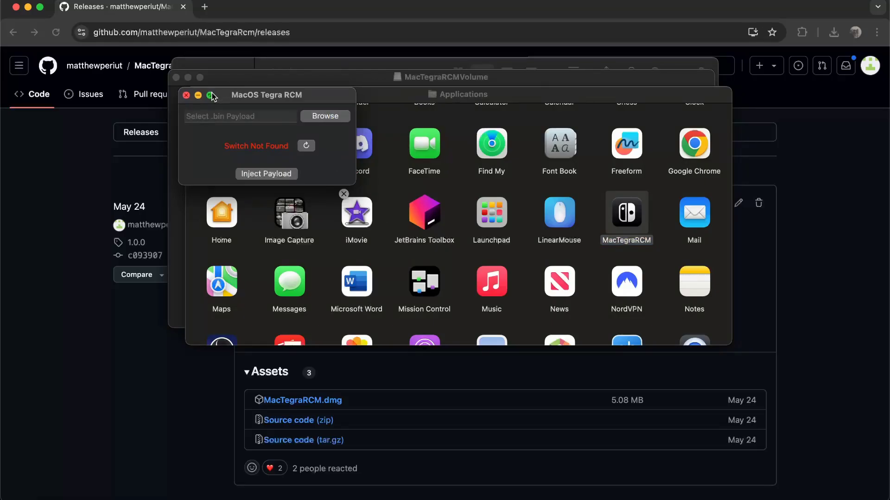
Return to the MacTegraRCM repository's main page in the browser and look into the src folder
{"action": "left_click", "coordinate": [88, 152]}
{"action": "left_click", "coordinate": [49, 104]}
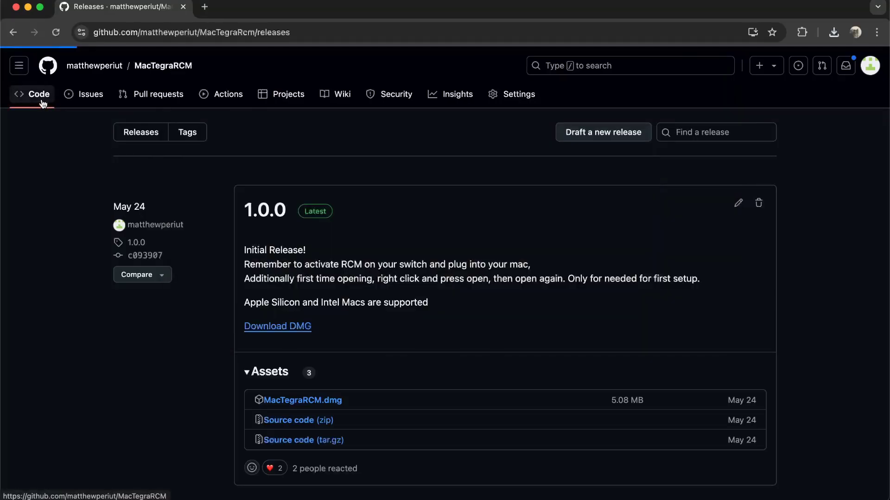
{"action": "scroll", "coordinate": [225, 196], "scroll_direction": "down", "scroll_amount": 2}
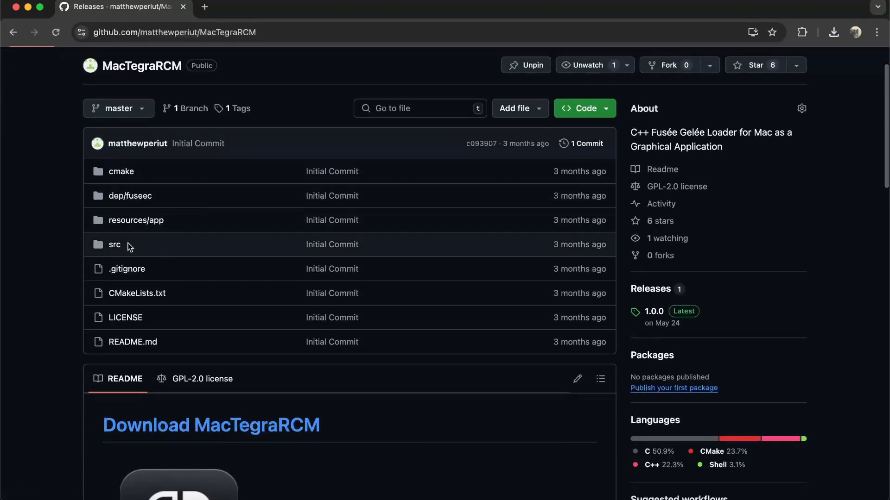
{"action": "left_click", "coordinate": [115, 246]}
{"action": "scroll", "coordinate": [116, 248], "scroll_direction": "left", "scroll_amount": 5}
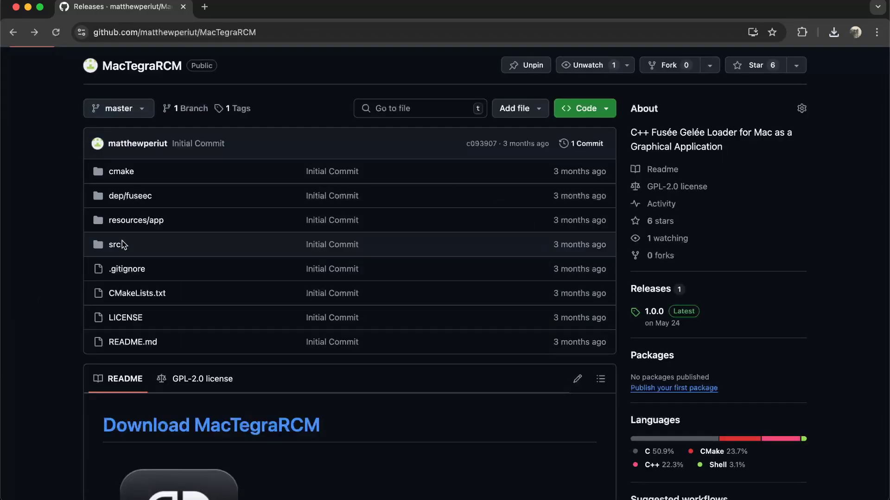
Minimize the browser and close the Applications folder window
{"action": "left_click", "coordinate": [28, 7]}
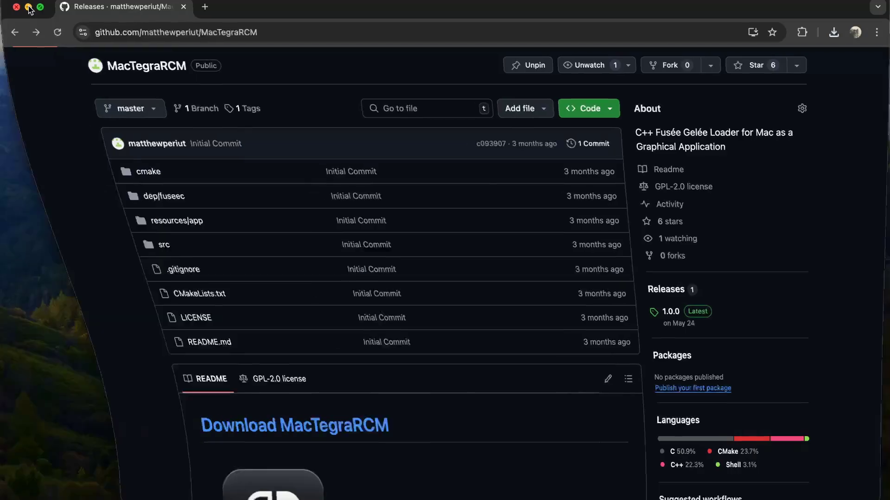
{"action": "left_click", "coordinate": [391, 121]}
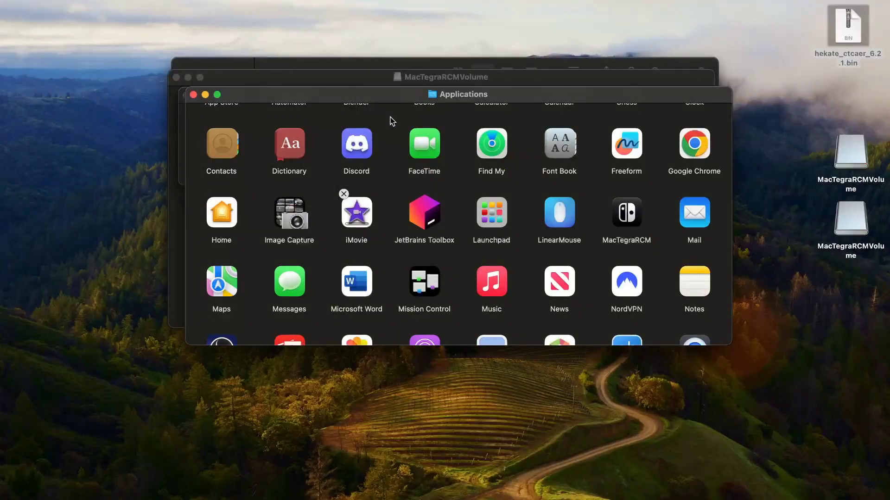
{"action": "key", "text": "super+w"}
{"action": "left_click", "coordinate": [398, 117]}
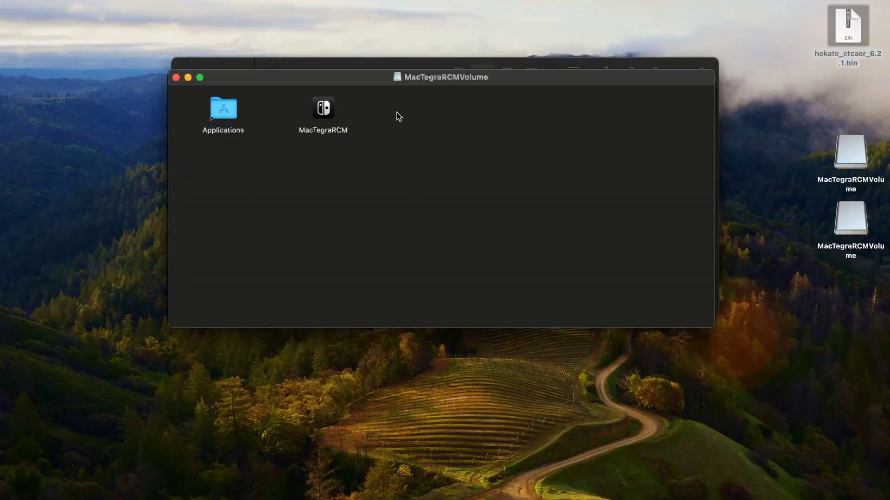
Eject both mounted MacTegraRCMVolume disk images
{"action": "left_click_drag", "start_coordinate": [452, 76], "coordinate": [482, 82]}
{"action": "right_click", "coordinate": [479, 133]}
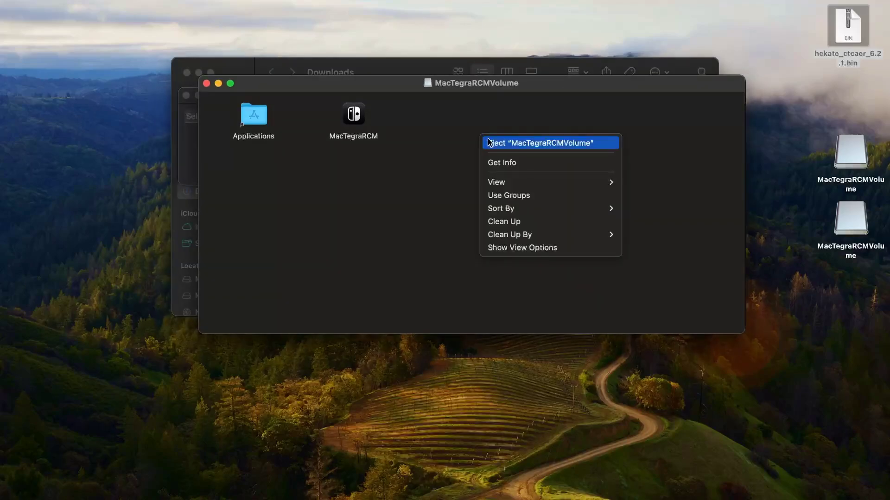
{"action": "left_click", "coordinate": [490, 143]}
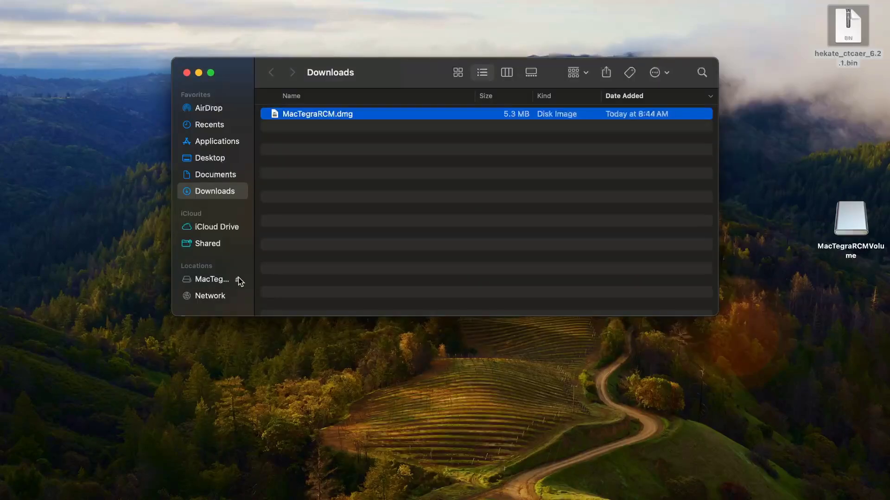
{"action": "left_click", "coordinate": [238, 281]}
{"action": "left_click", "coordinate": [315, 171]}
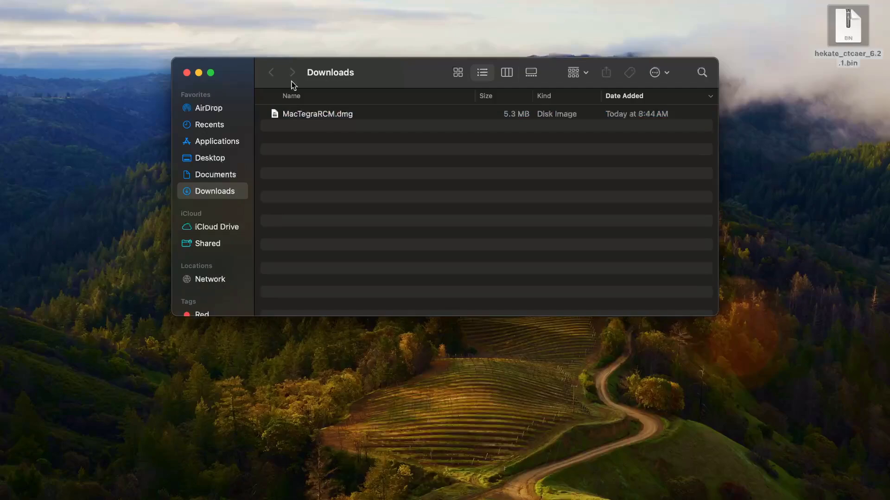
Close the Downloads folder and move the MacOS Tegra RCM window to the middle of the desktop
{"action": "key", "text": "super+w"}
{"action": "left_click_drag", "start_coordinate": [308, 93], "coordinate": [473, 175]}
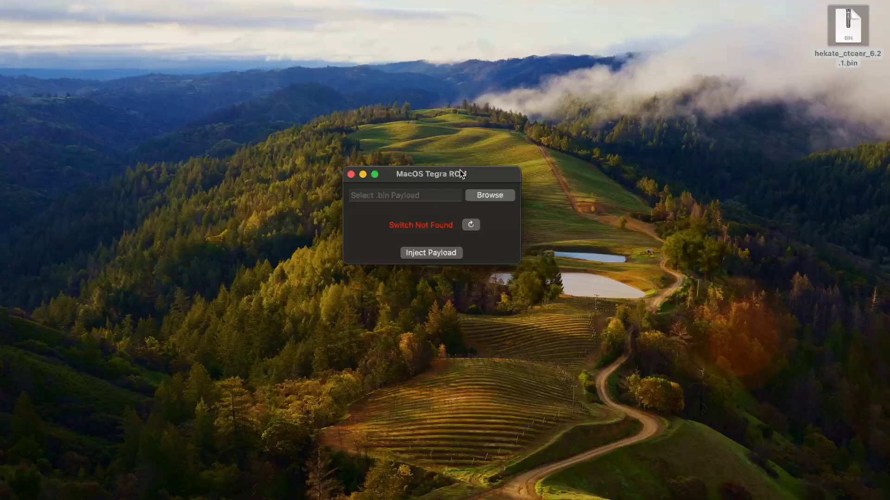
{"action": "left_click_drag", "start_coordinate": [461, 174], "coordinate": [471, 176]}
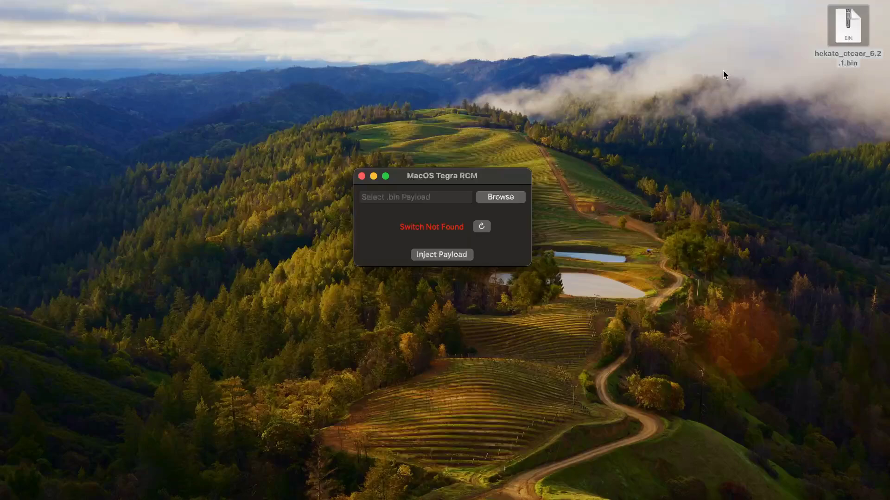
Set hekate_ctcaer_6.2.1.bin from the Desktop as the payload, then choose it again in the file browser
{"action": "left_click", "coordinate": [449, 201]}
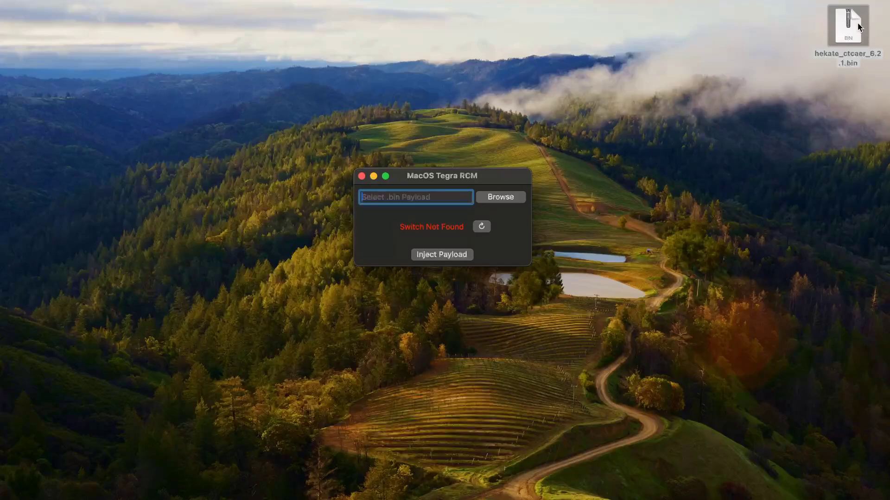
{"action": "left_click_drag", "start_coordinate": [858, 27], "coordinate": [457, 203]}
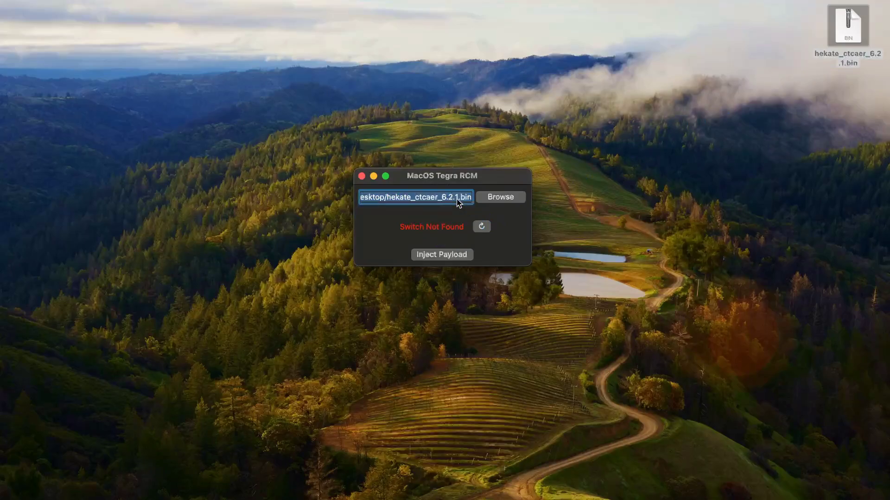
{"action": "left_click", "coordinate": [492, 197]}
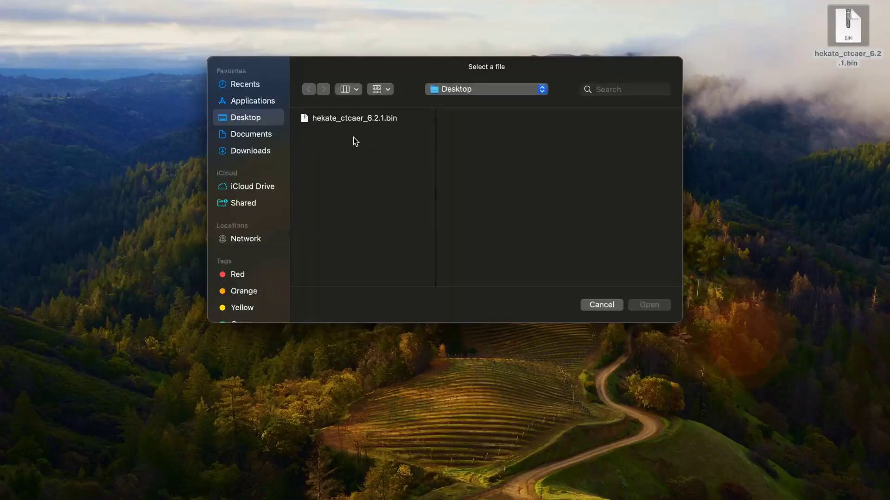
{"action": "left_click", "coordinate": [356, 119]}
{"action": "left_click", "coordinate": [669, 305]}
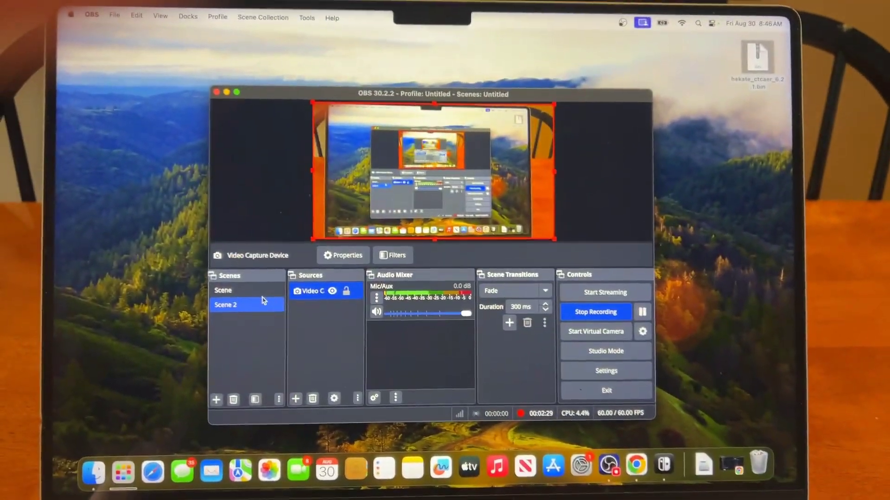
Switch OBS to the screen capture scene named Scene and minimize its window
{"action": "left_click", "coordinate": [221, 293]}
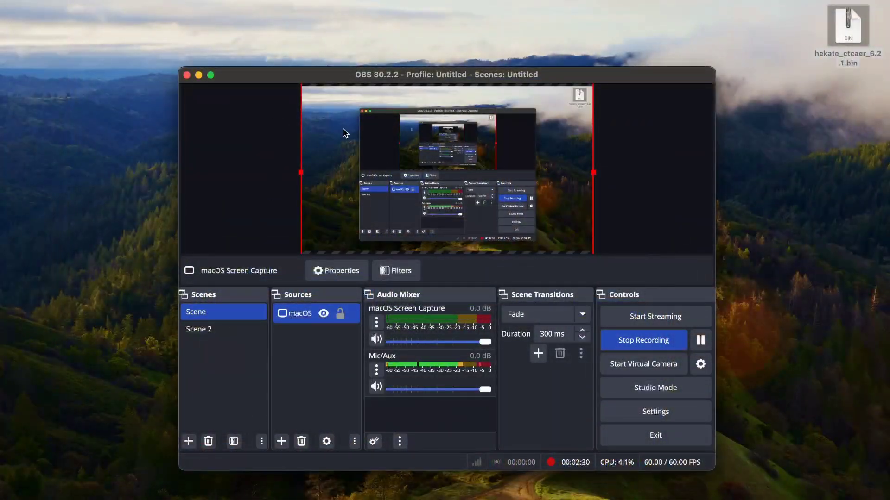
{"action": "left_click", "coordinate": [198, 75]}
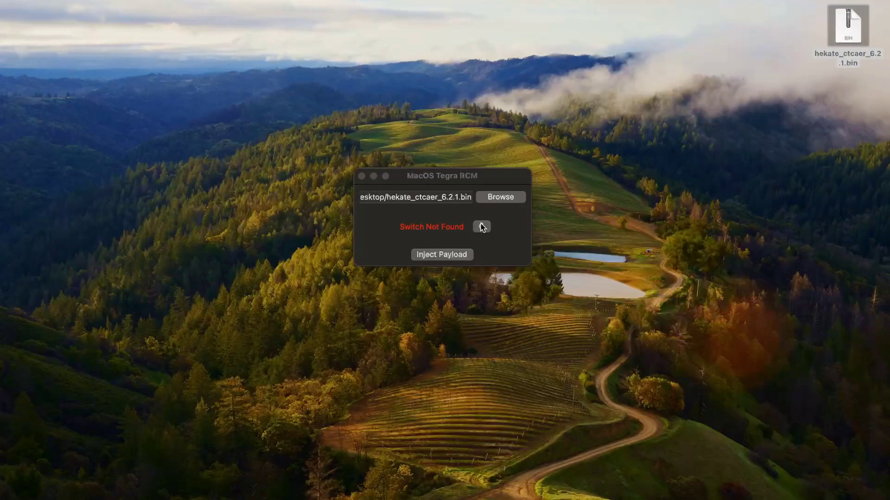
Refresh the Switch detection in MacOS Tegra RCM and inject the hekate payload into the console
{"action": "left_click", "coordinate": [482, 226]}
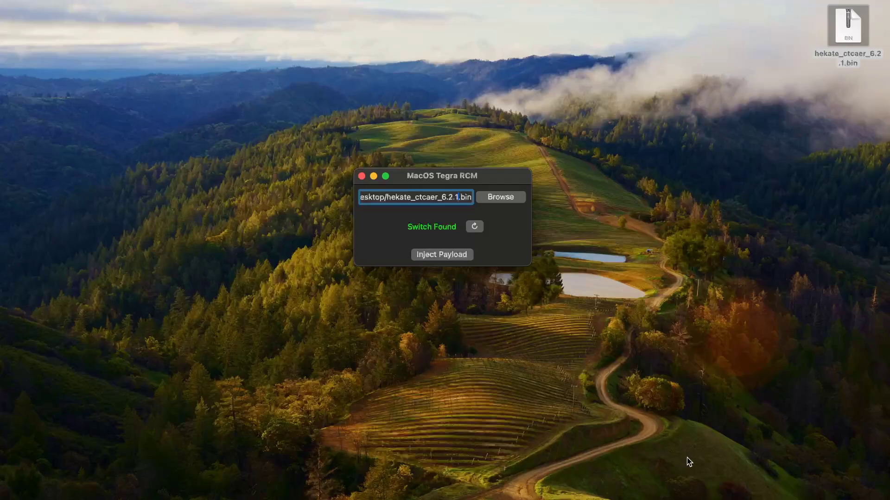
{"action": "left_click", "coordinate": [816, 491]}
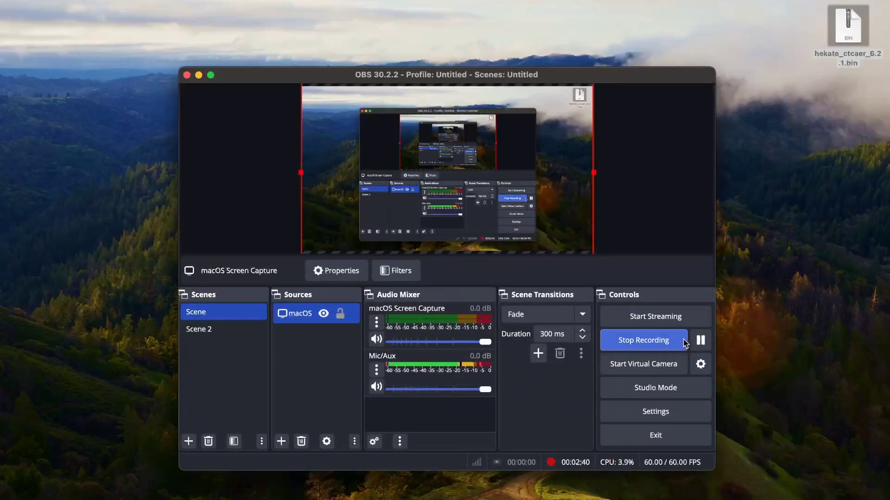
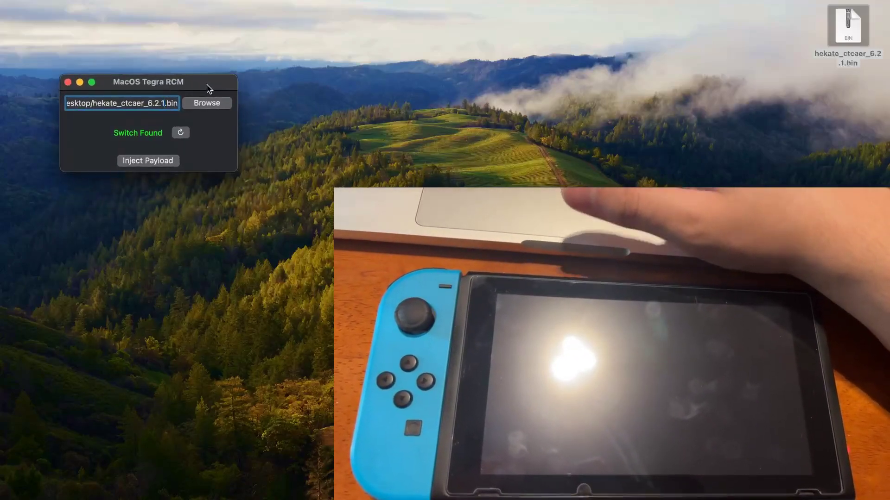
{"action": "left_click", "coordinate": [156, 161]}
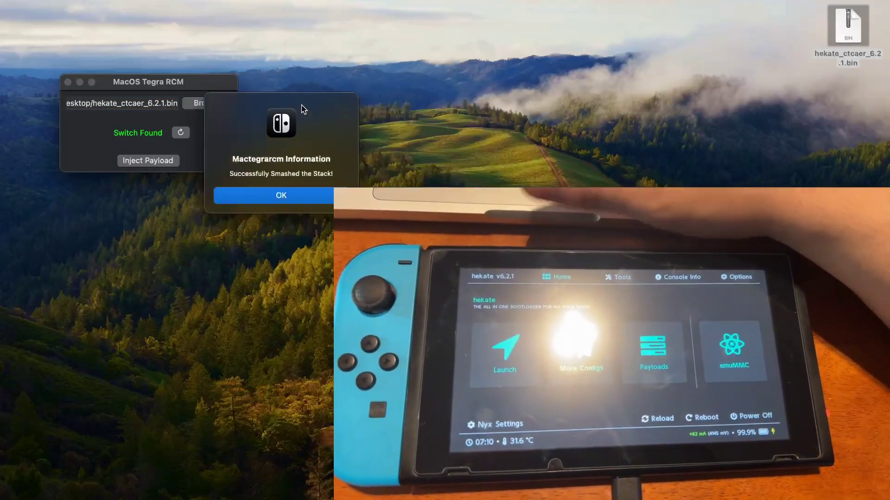
Move the Mactegrarcm Information dialog clear of the camera overlay and the Browse button
{"action": "left_click_drag", "start_coordinate": [304, 109], "coordinate": [238, 159]}
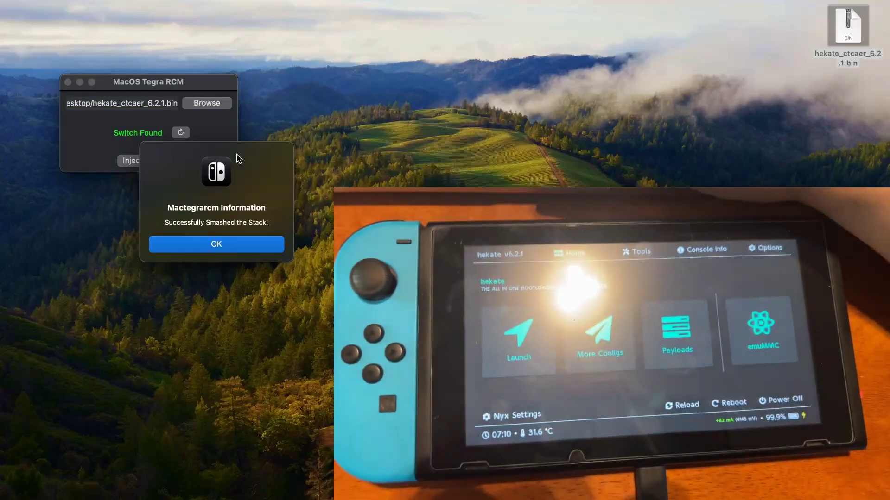
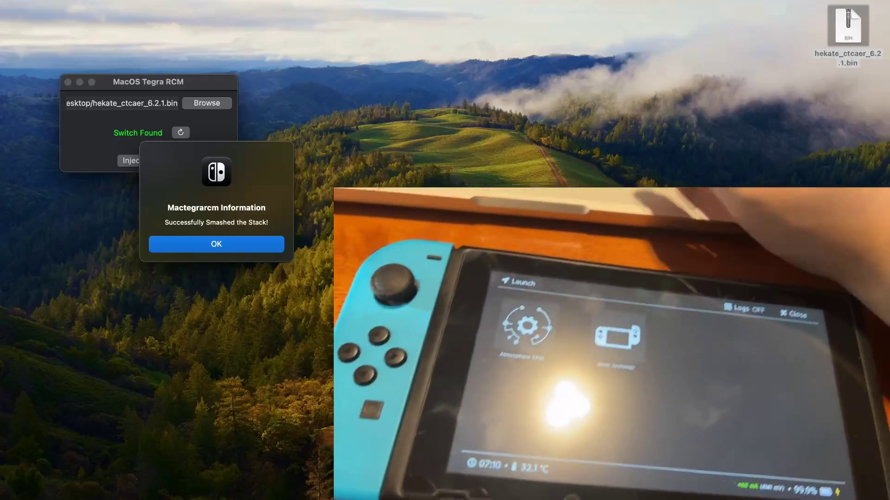
Switch to OBS, move its window clear of the message dialog, hide the Video Capture Device source in Scene and minimize the window
{"action": "key", "text": "super+Tab"}
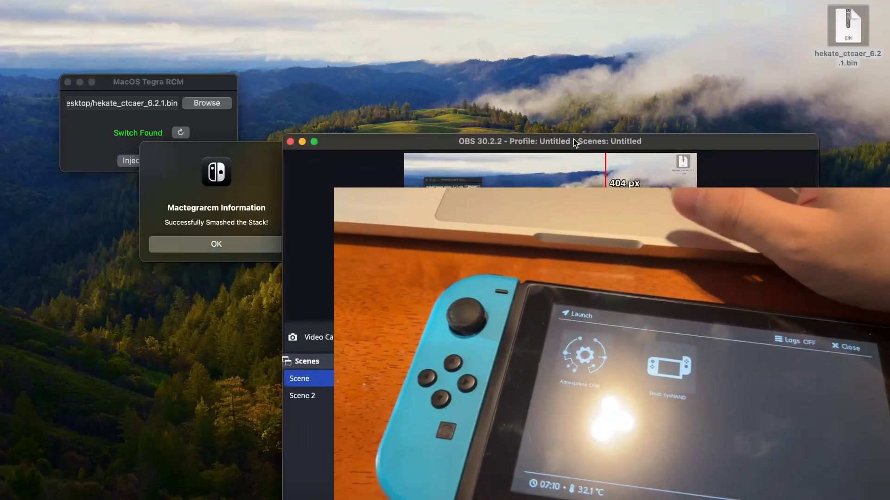
{"action": "left_click_drag", "start_coordinate": [575, 143], "coordinate": [638, 197]}
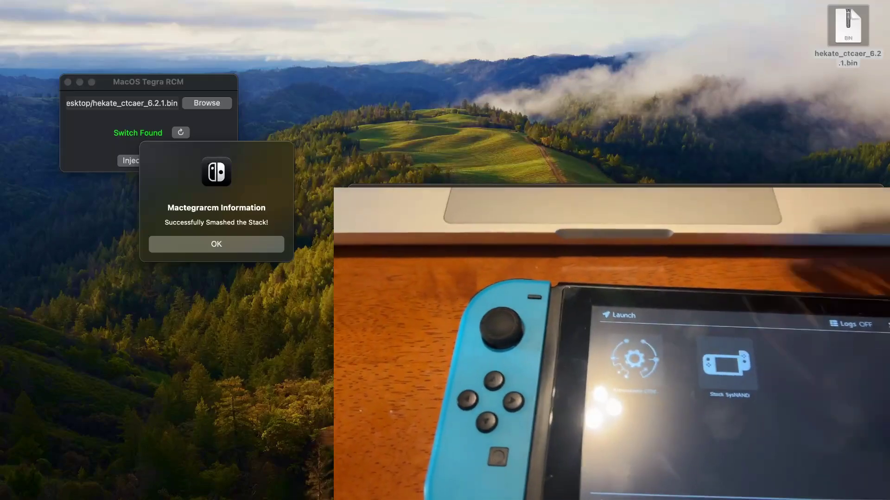
{"action": "left_click", "coordinate": [493, 431]}
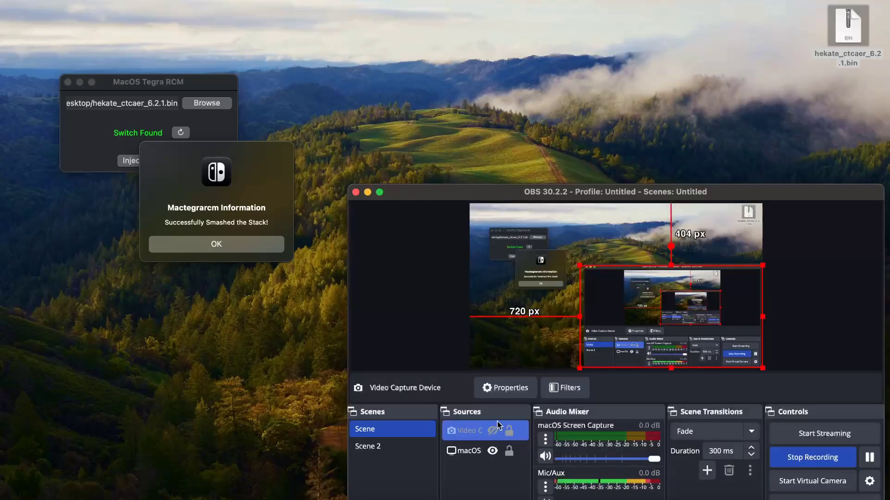
{"action": "left_click", "coordinate": [368, 193]}
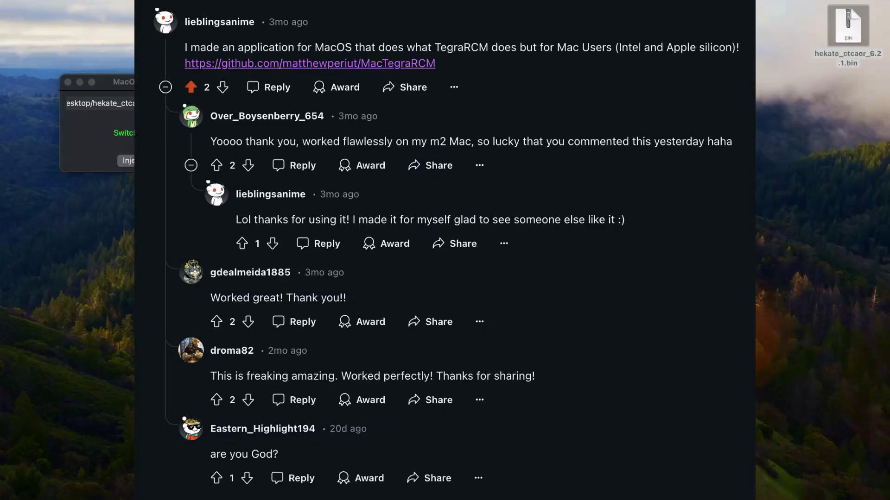